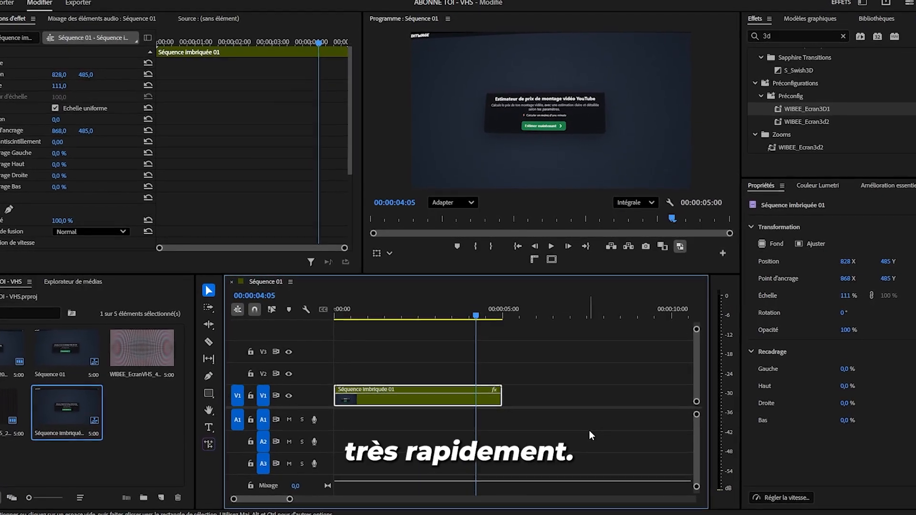
- Place the website screenshot clip on V1 starting at 00:00:06:13, then move the playhead to 00:00:07:15 within it
click(590, 432)
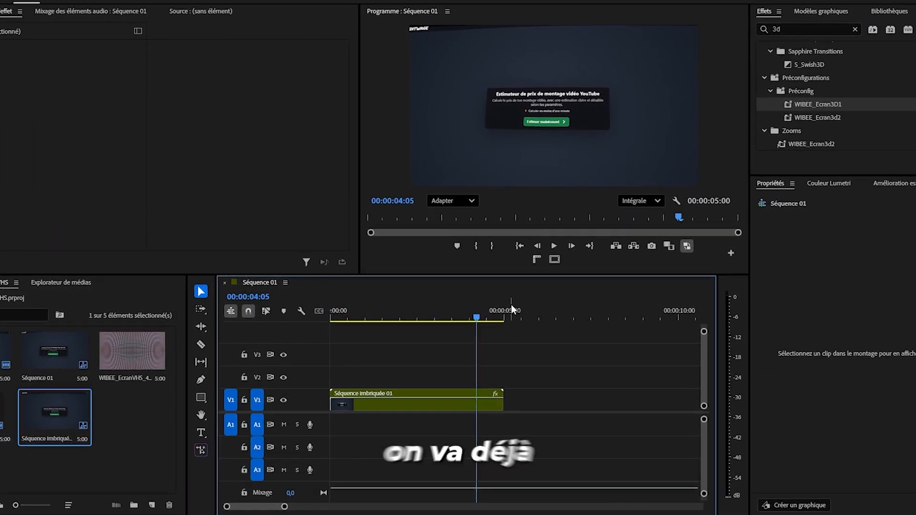
click(558, 315)
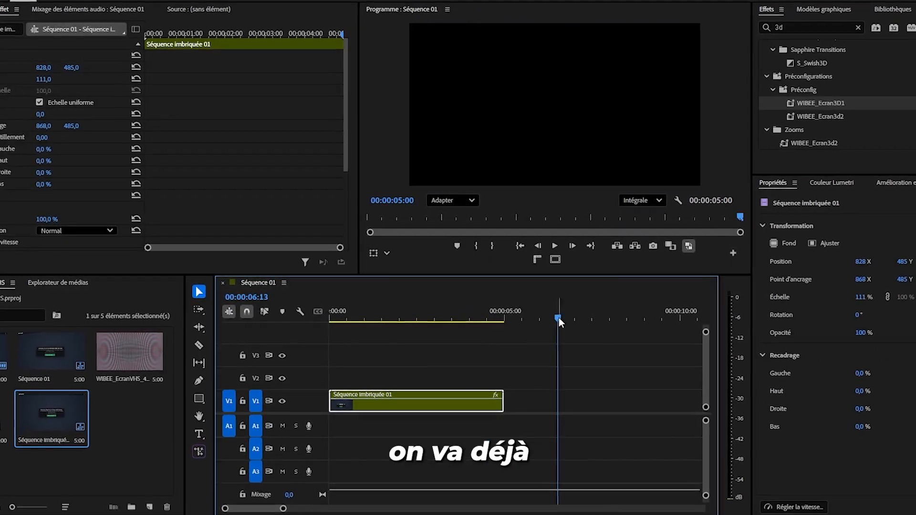
drag(18, 354, 578, 405)
click(595, 319)
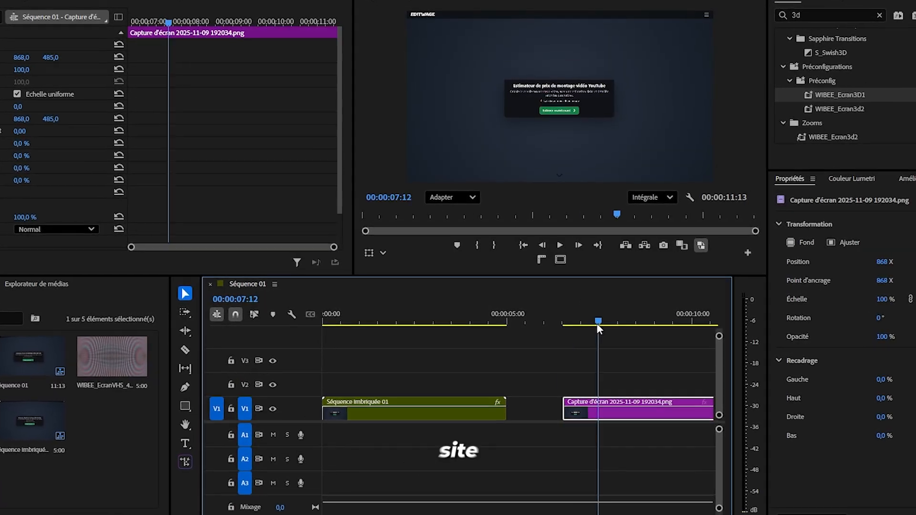
drag(596, 323, 600, 323)
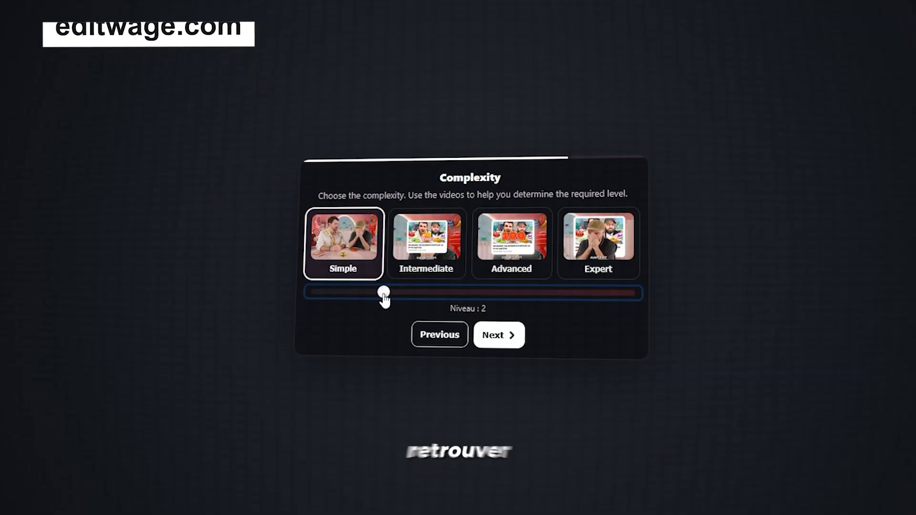
- Advance the price estimator on editwage.com past the Complexity question
click(495, 329)
click(497, 324)
click(472, 321)
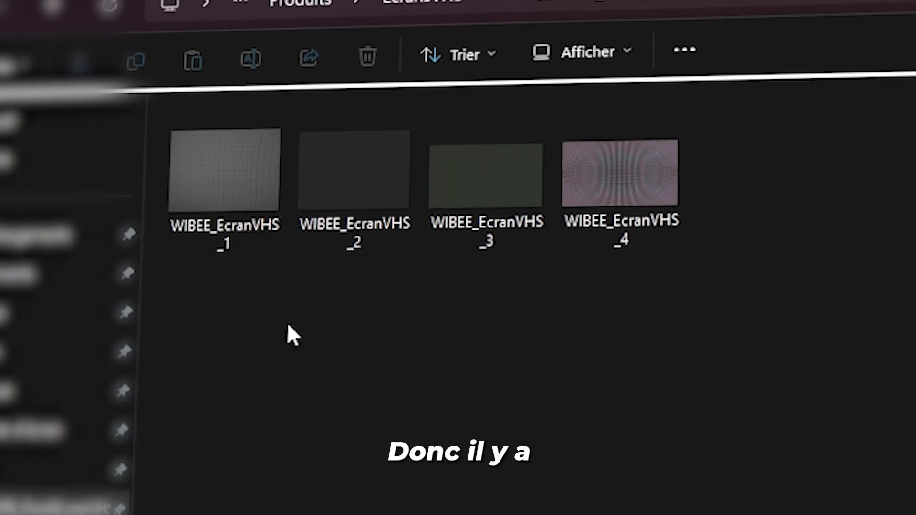
- Import the four WIBEE_EcranVHS texture images into the project
drag(747, 401, 186, 220)
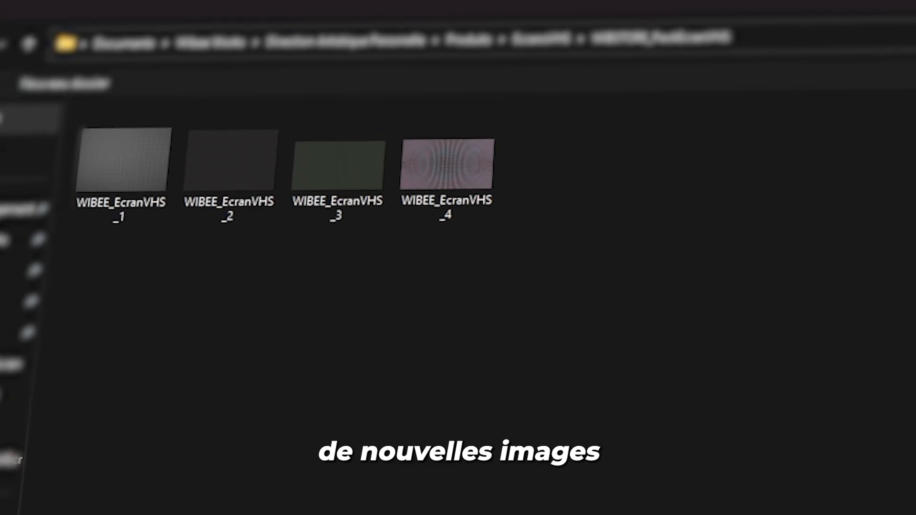
drag(81, 315, 499, 114)
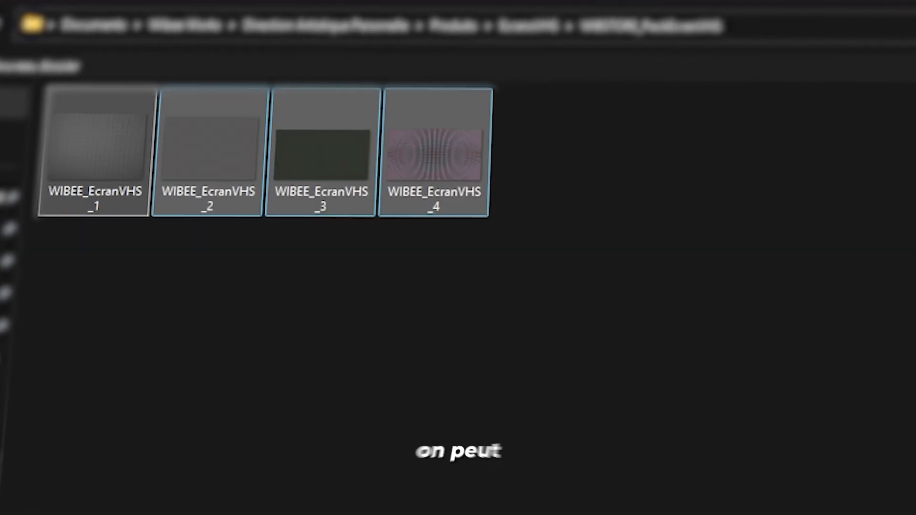
click(56, 374)
drag(55, 374, 496, 115)
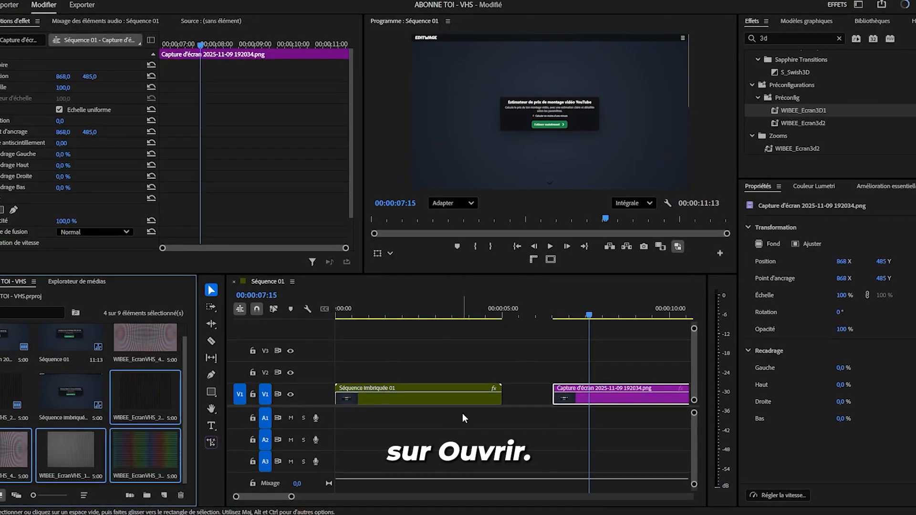
click(462, 414)
- Place WIBEE_EcranVHS_2.png on V2 directly above the website screenshot clip and select it
click(153, 398)
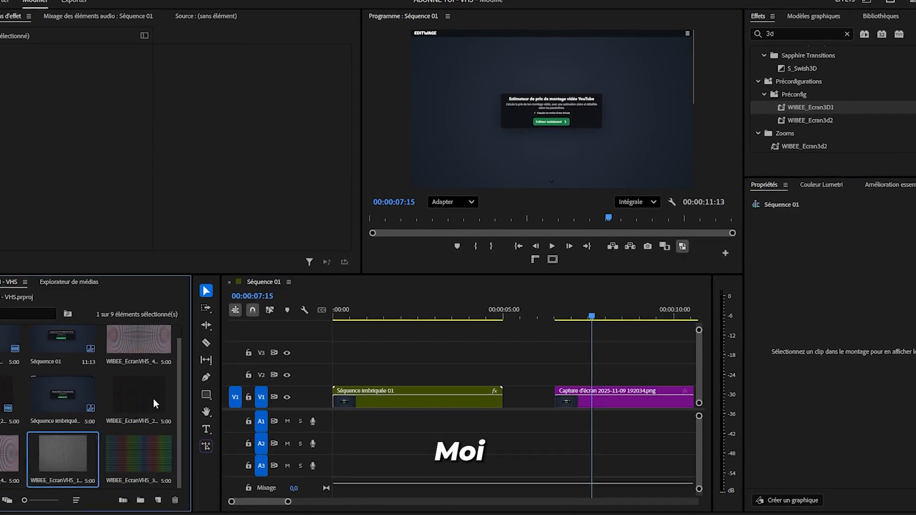
drag(150, 399, 563, 385)
click(575, 388)
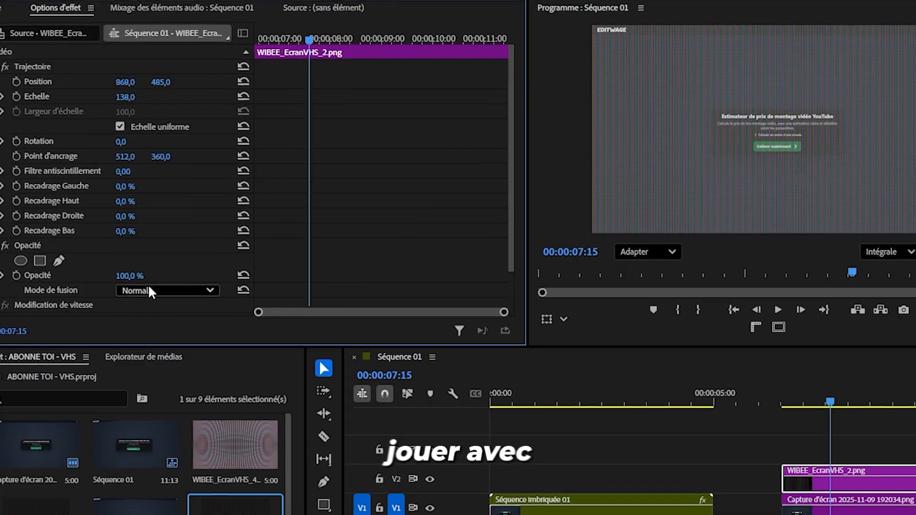
- Set the WIBEE_EcranVHS_2 overlay's blend mode to Lumière douce and its scale to 172
click(148, 290)
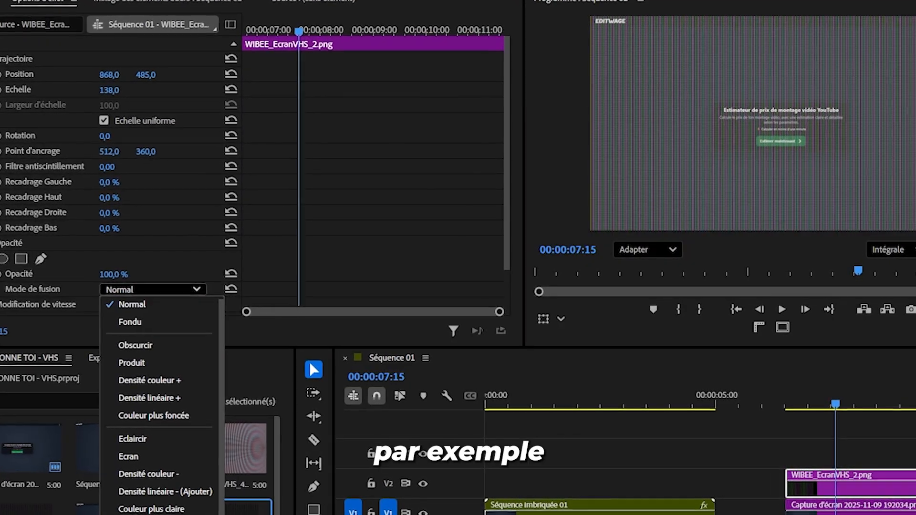
click(136, 514)
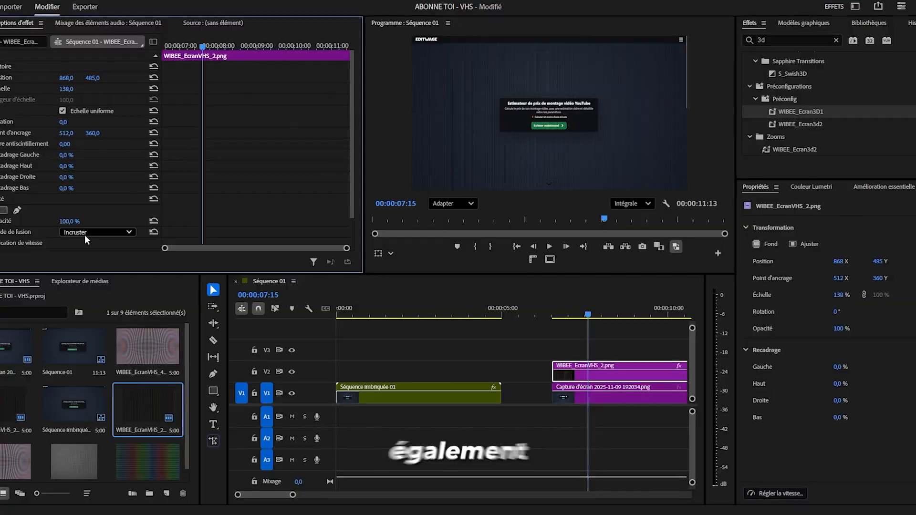
scroll(128, 291, down, 1)
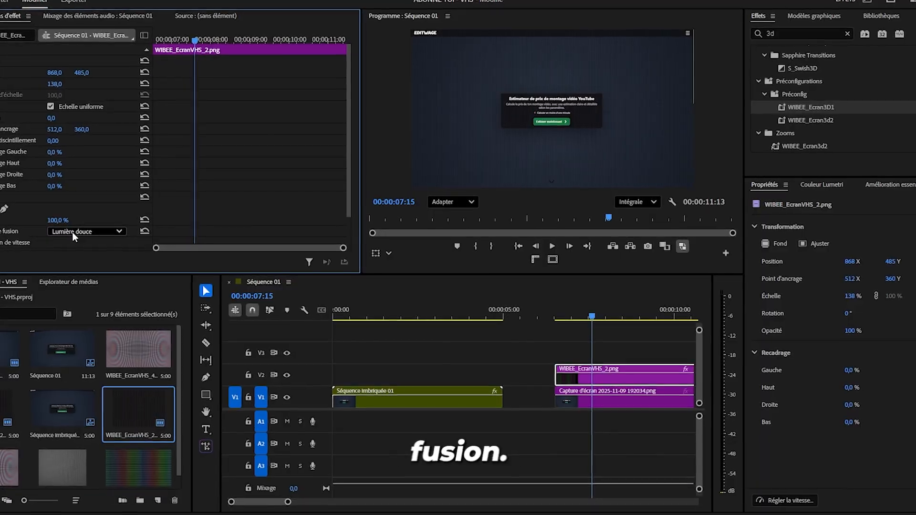
key(ctrl+grave)
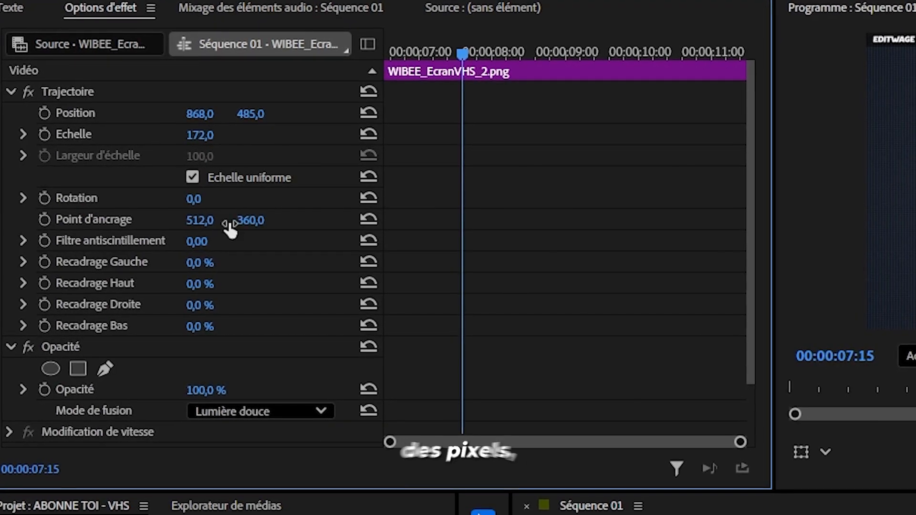
click(213, 386)
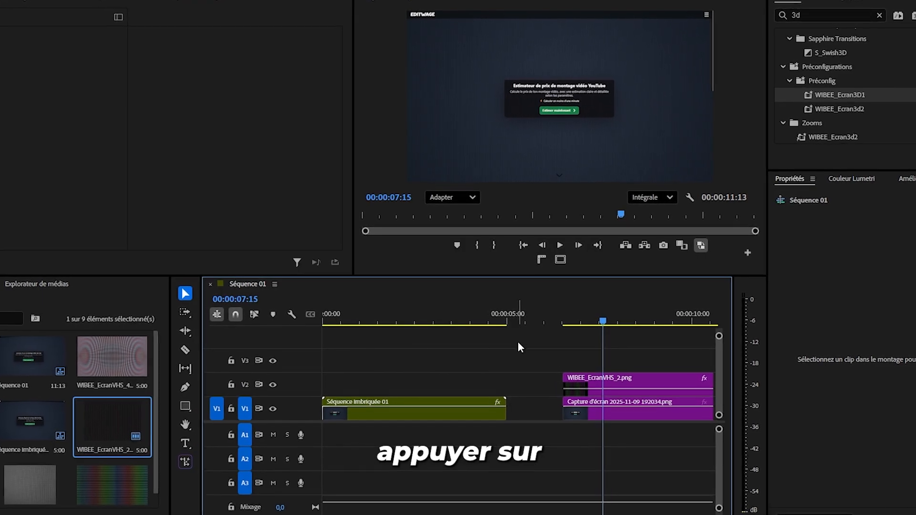
drag(512, 336, 657, 458)
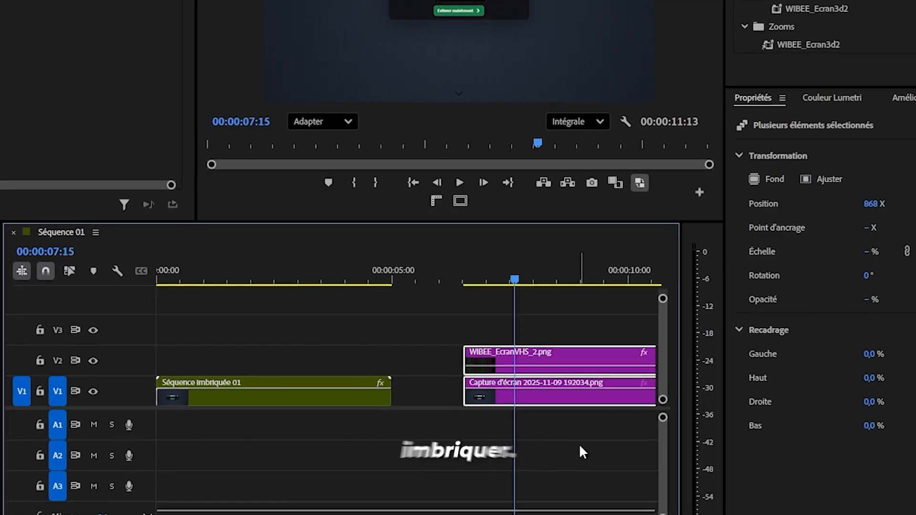
right_click(558, 401)
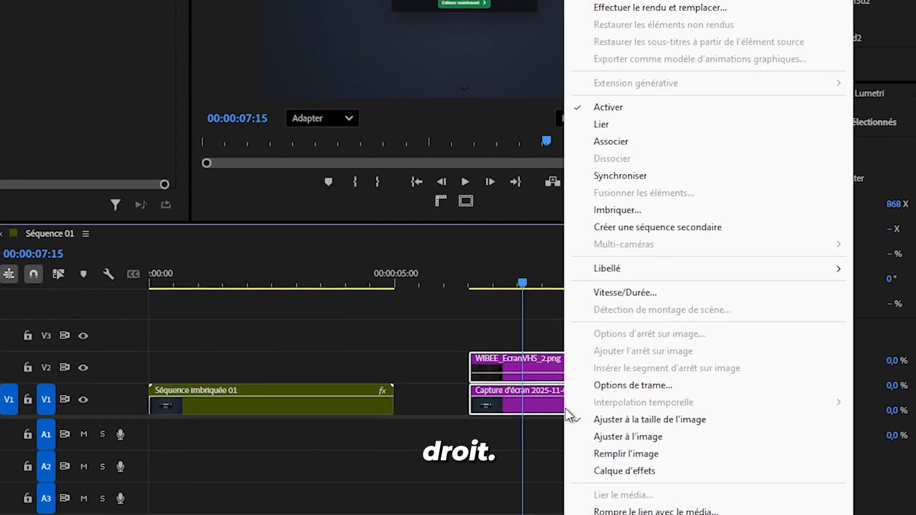
click(473, 345)
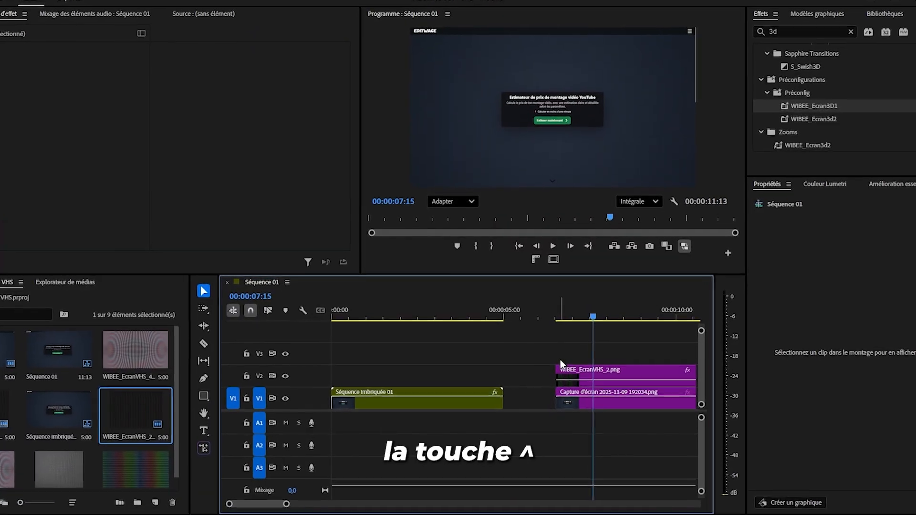
- Nest the screenshot clip and its WIBEE_EcranVHS_2 overlay into one sequence, keeping the default name
drag(561, 361, 587, 407)
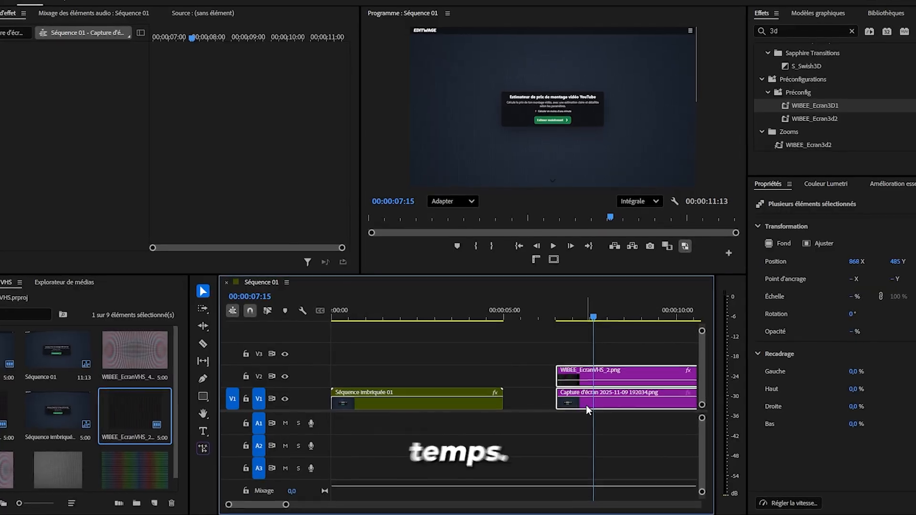
key(n)
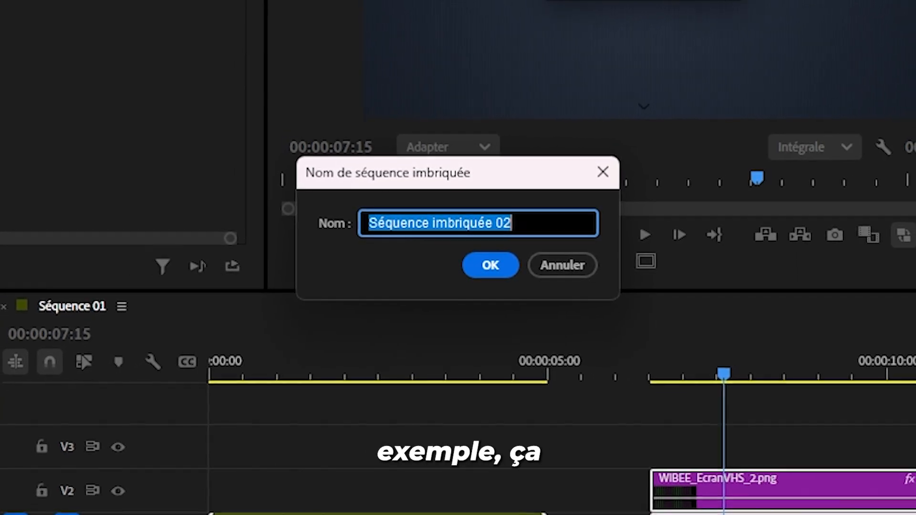
key(Return)
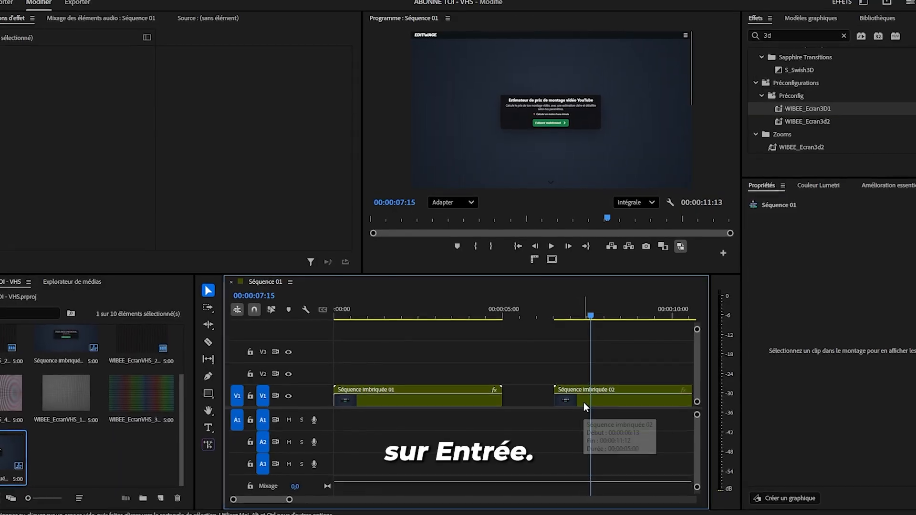
- Search the effects for "3d" and apply 3D simple to the new nested sequence clip
click(585, 406)
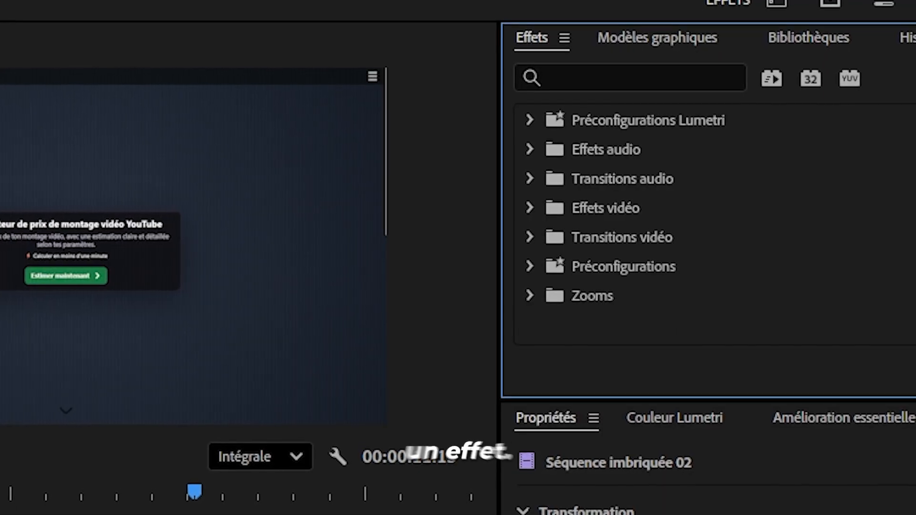
click(554, 84)
text(3d)
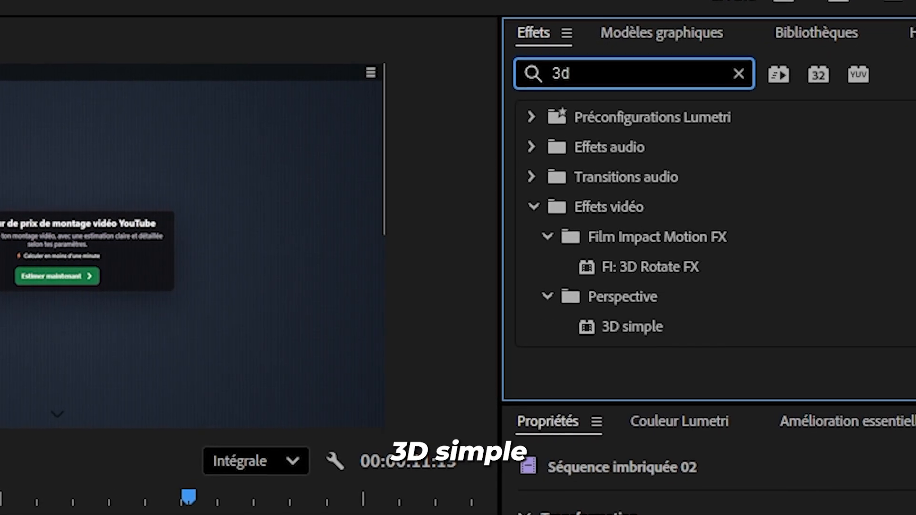
scroll(584, 151, down, 3)
click(633, 200)
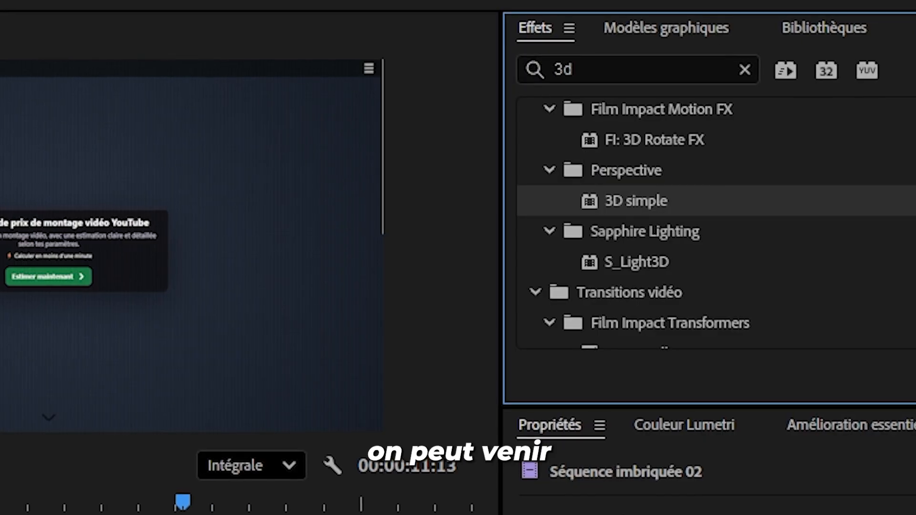
double_click(643, 208)
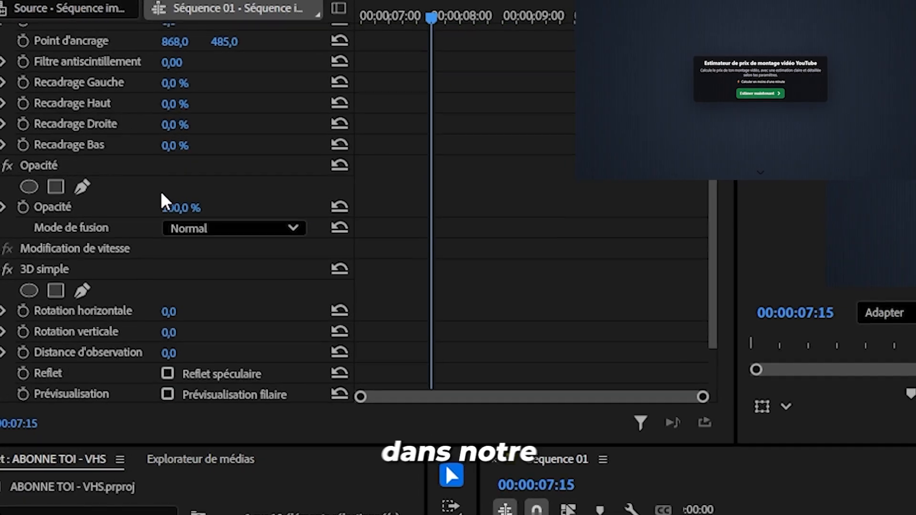
- Enable keyframing for the 3D simple effect's Rotation horizontale and Rotation verticale at the clip's start, 00:00:06:13
scroll(165, 201, down, 3)
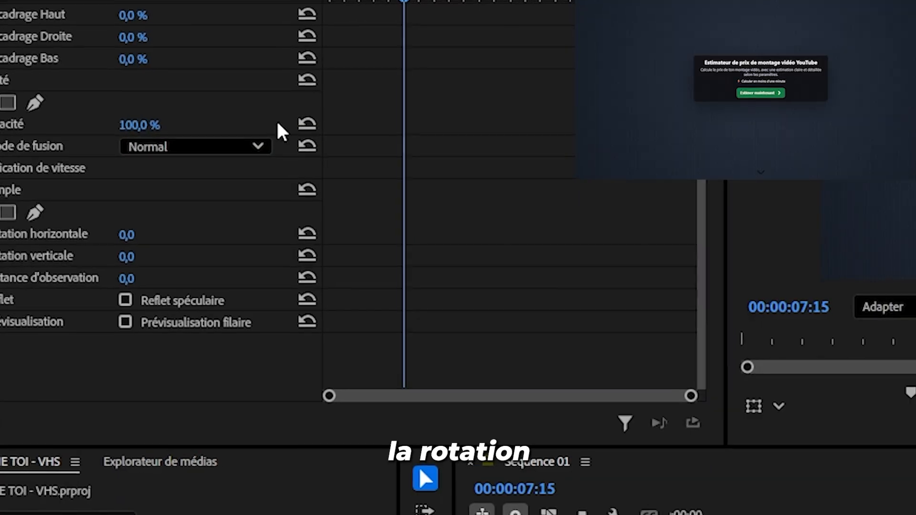
key(Up)
key(Left)
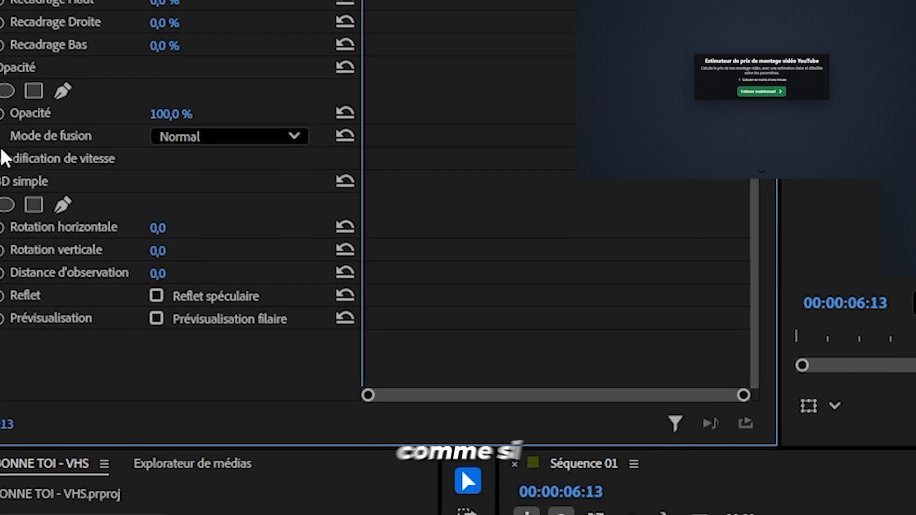
click(53, 245)
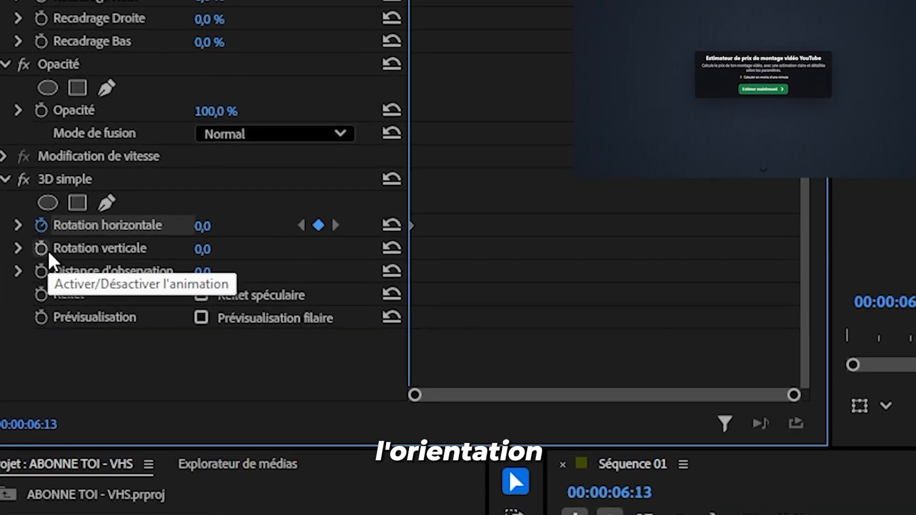
click(47, 252)
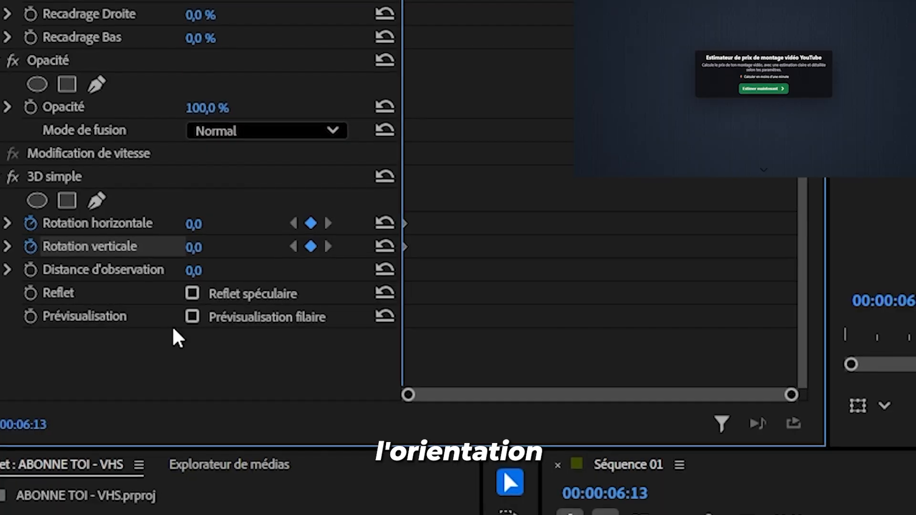
- Set the starting Rotation horizontale to 6°, Rotation verticale to -9° and Distance d'observation to -13
drag(196, 225, 190, 260)
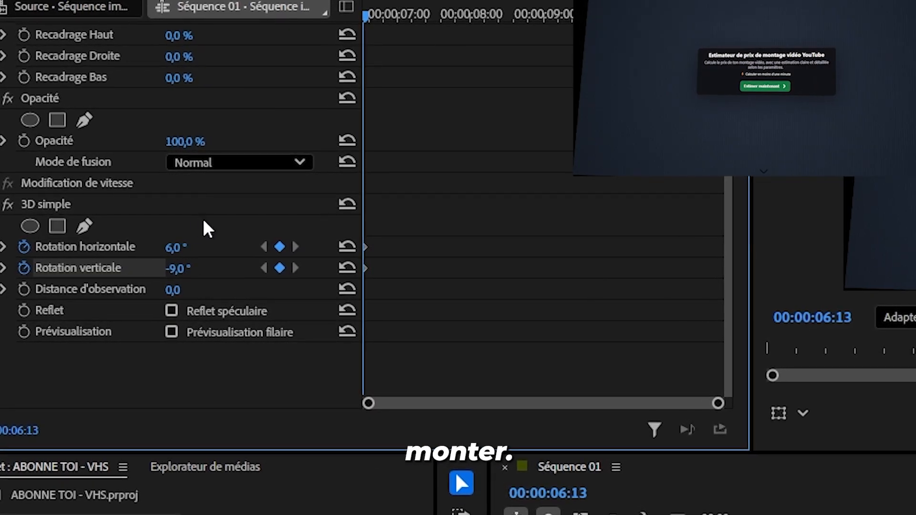
scroll(191, 143, up, 4)
scroll(168, 286, down, 4)
drag(173, 289, 174, 290)
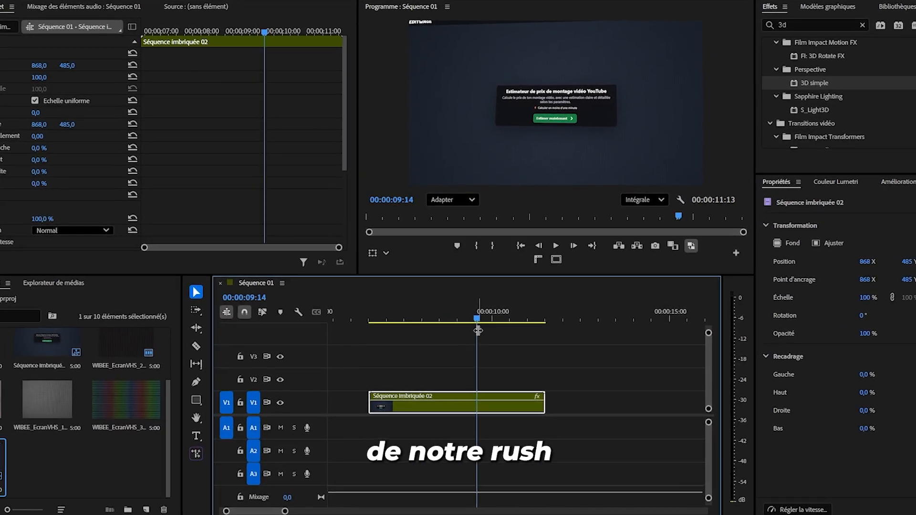
- Set Rotation horizontale to -7° on the clip's last frame at 00:00:11:12, and scrub back to preview the animation
drag(487, 325, 556, 331)
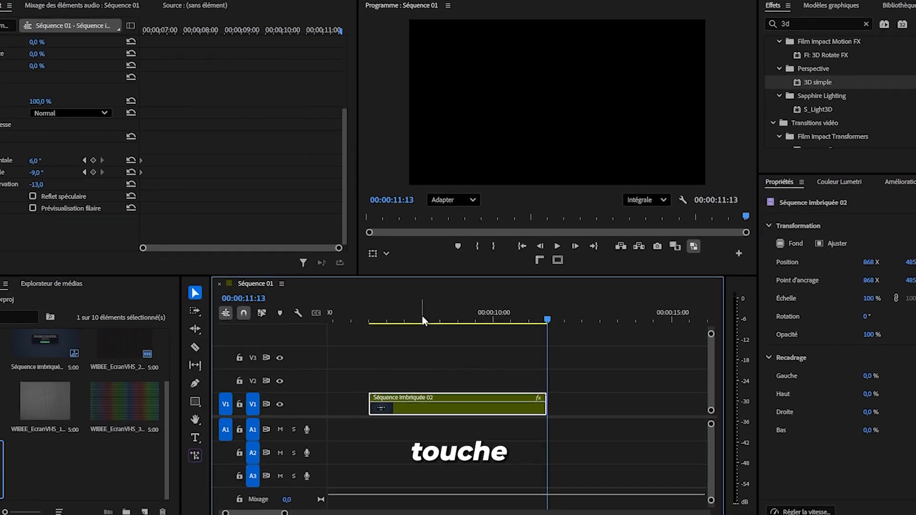
key(Left)
drag(29, 159, 19, 159)
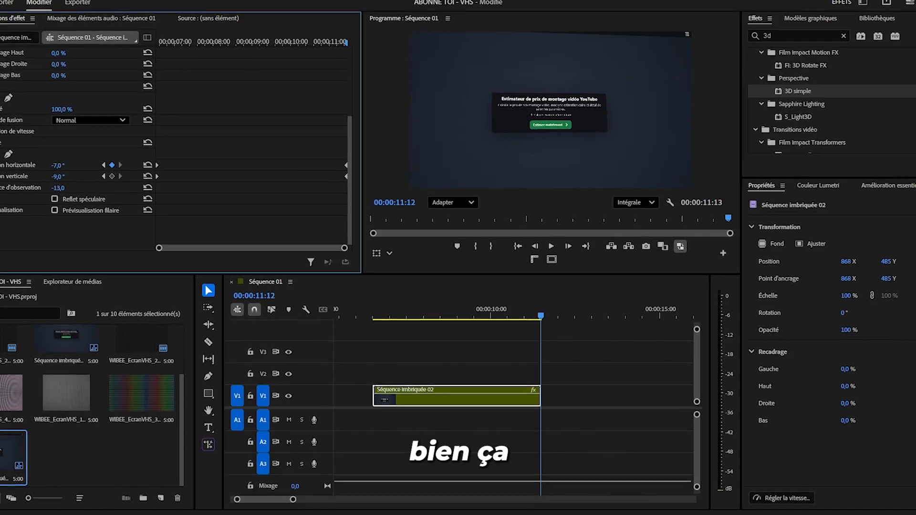
drag(539, 308, 394, 309)
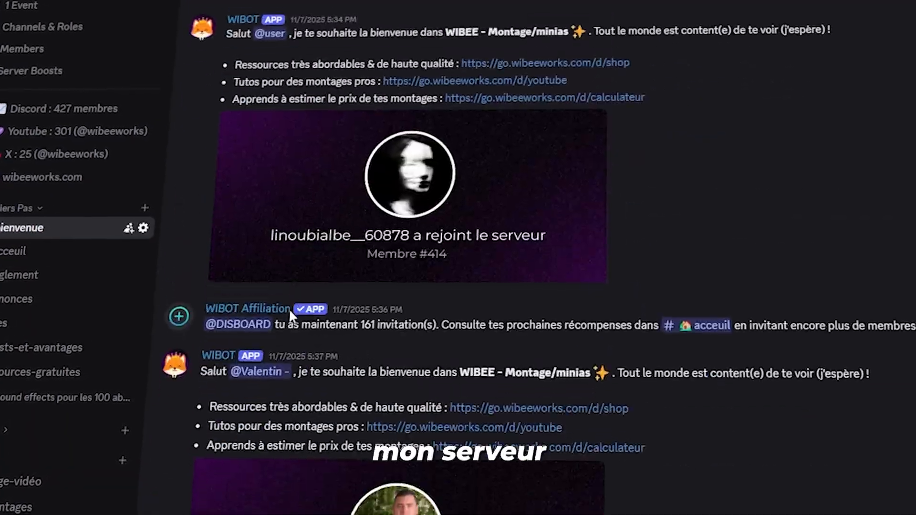
scroll(288, 309, down, 15)
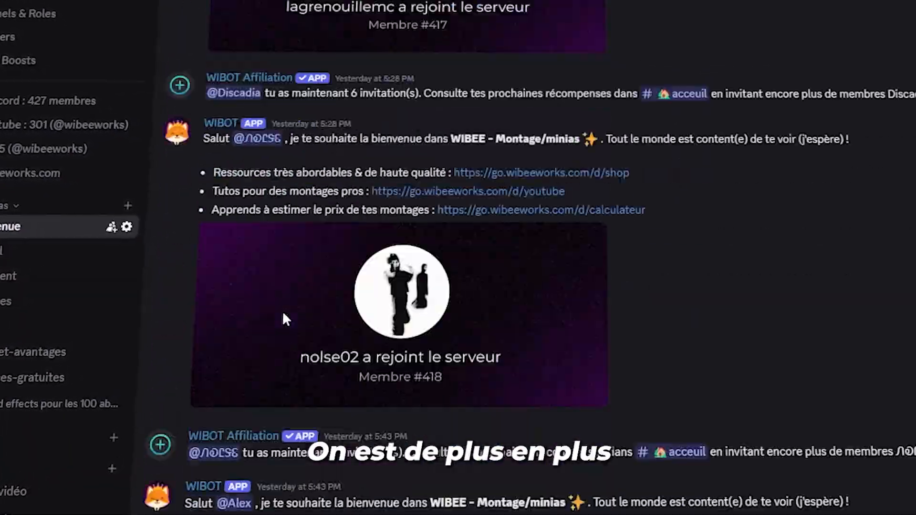
- Switch to Discord, skim the welcome channel of the WIBEE - Montage/minias server, and browse the job posts in the recherche-monteur forum
scroll(285, 318, down, 12)
scroll(48, 322, down, 5)
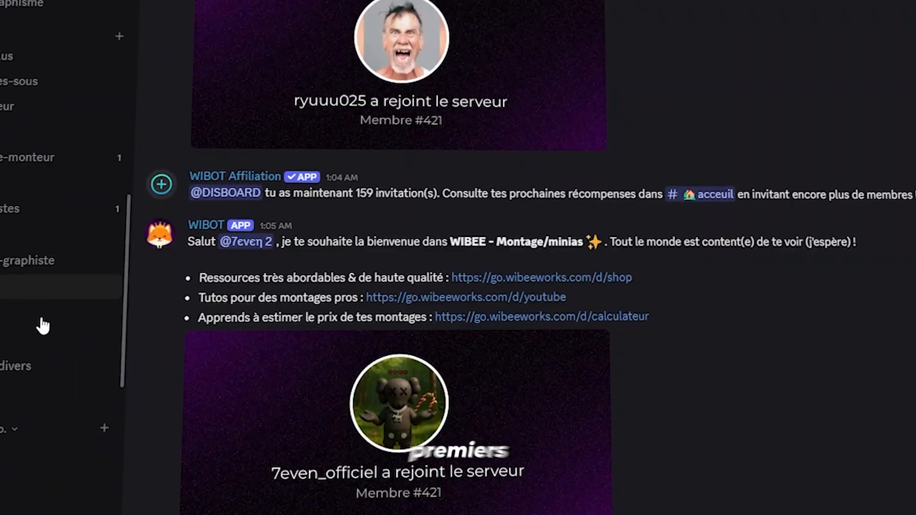
click(34, 158)
scroll(657, 206, down, 5)
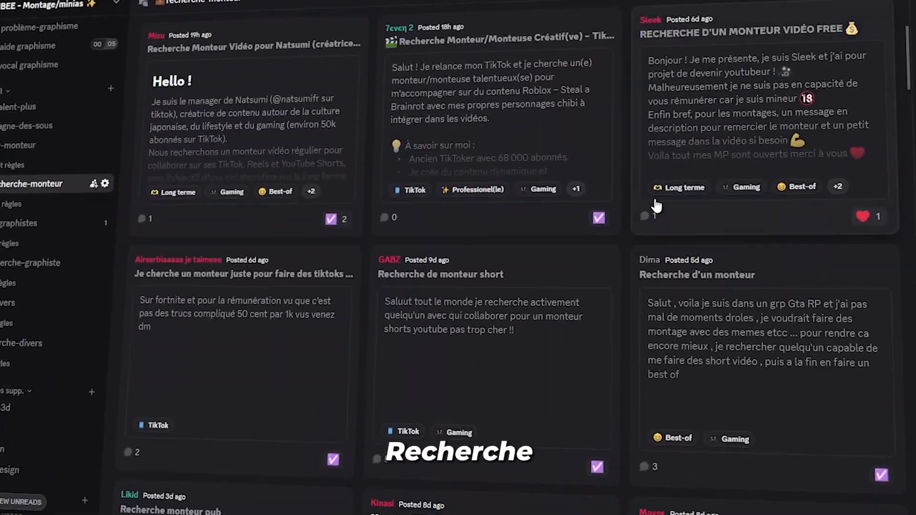
scroll(657, 206, down, 8)
scroll(654, 206, up, 14)
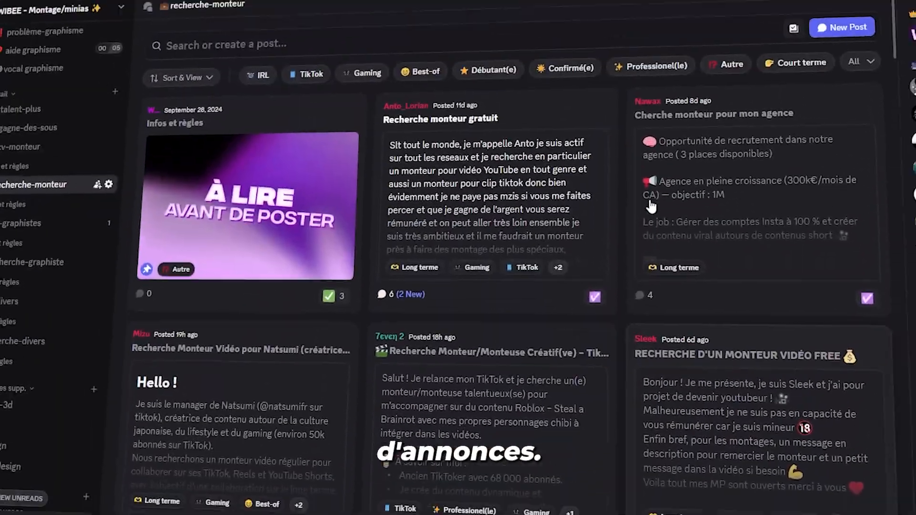
- Open the cv-monteur forum and look through the video editors' posts, returning to the start of the list
scroll(651, 206, down, 10)
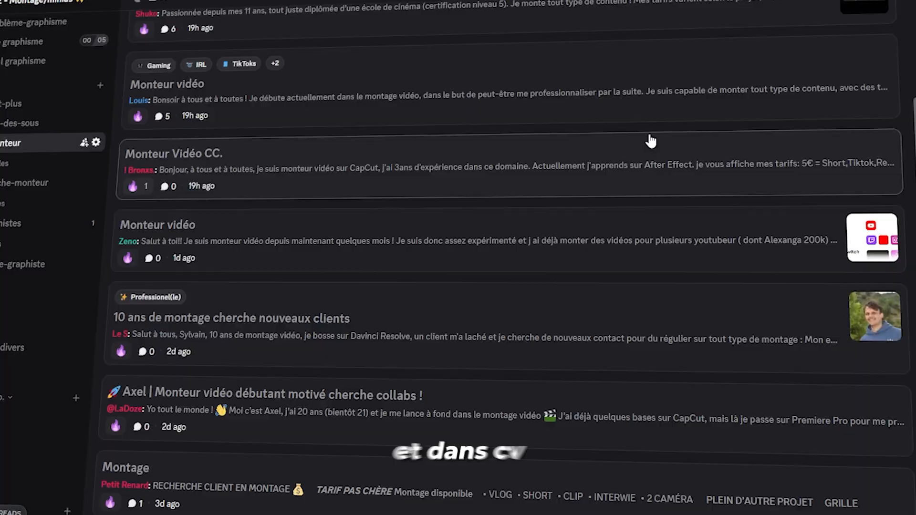
scroll(649, 139, down, 3)
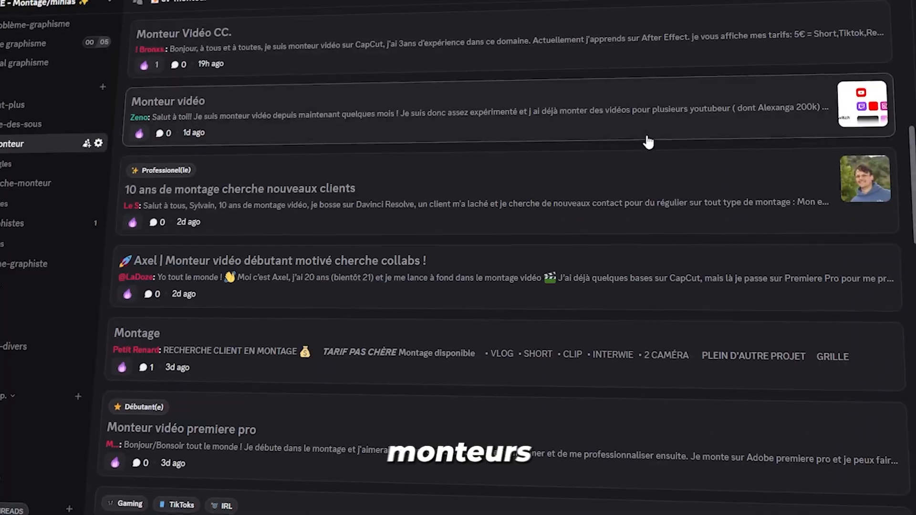
scroll(642, 143, down, 3)
scroll(275, 399, up, 7)
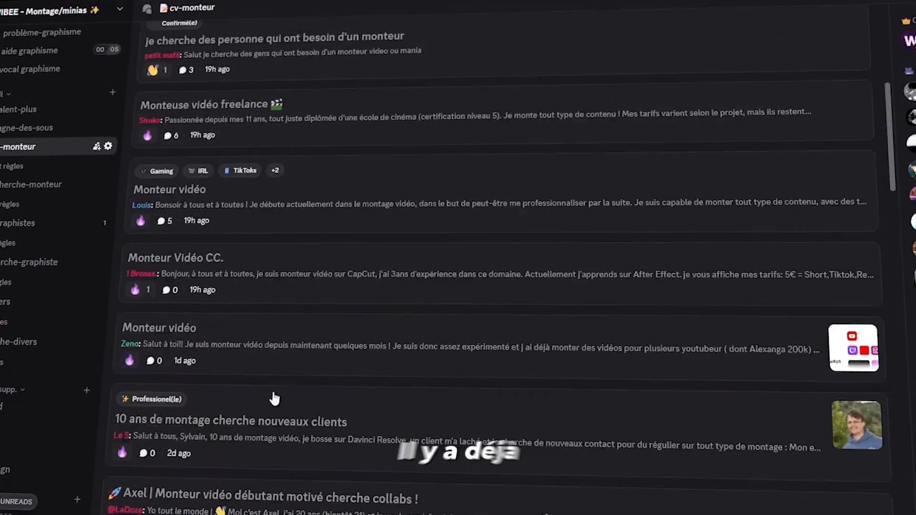
scroll(274, 398, up, 8)
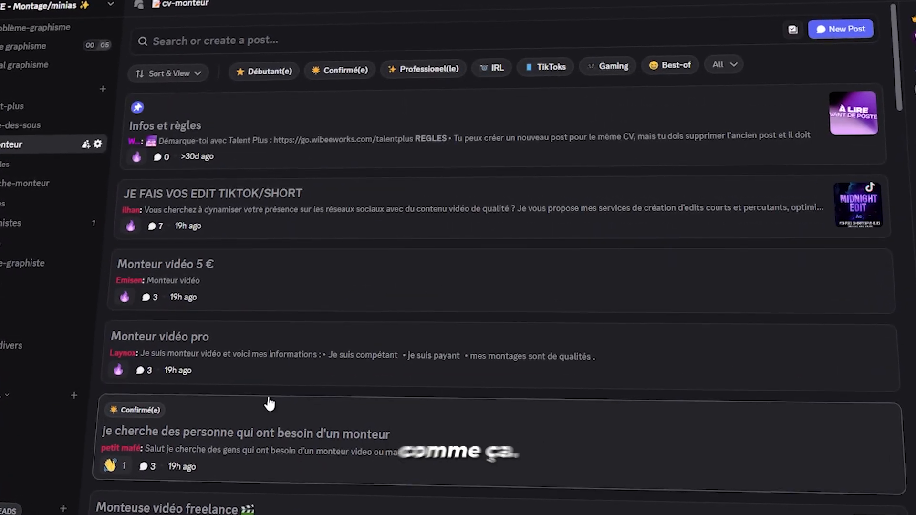